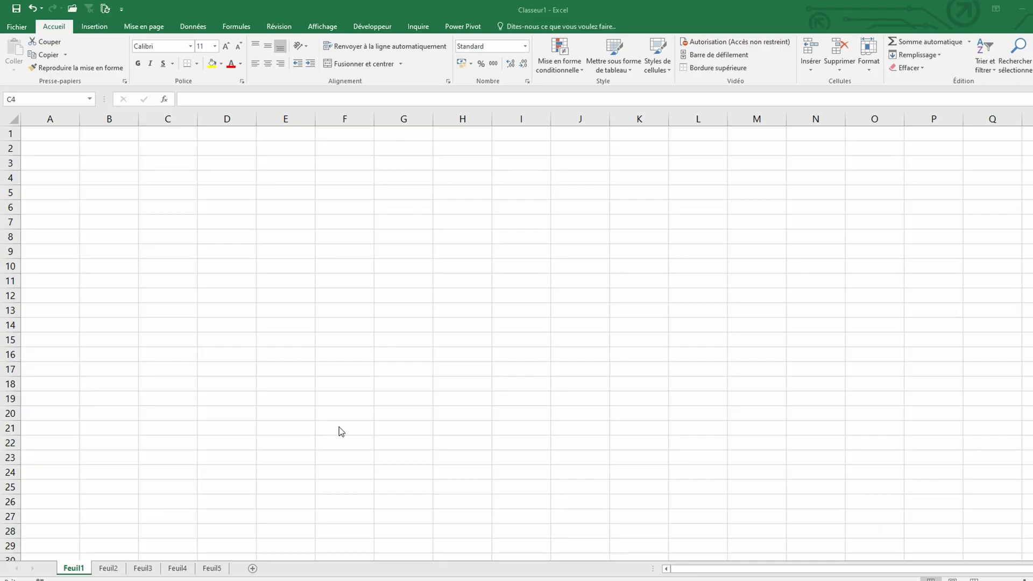
Step: Select cells C4, E6 and B9 individually, then the block B3:D7
click(119, 176)
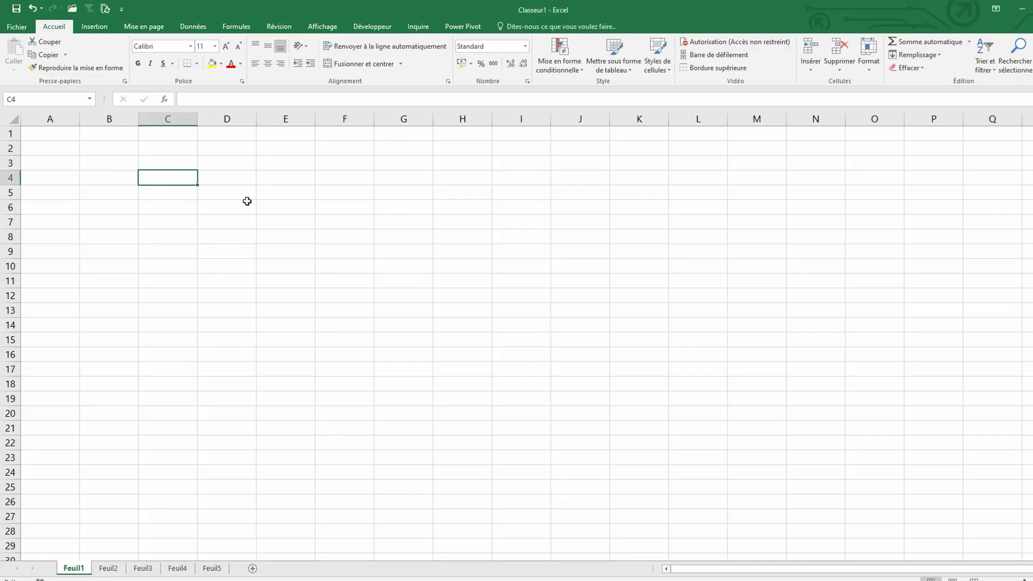
click(274, 203)
click(116, 252)
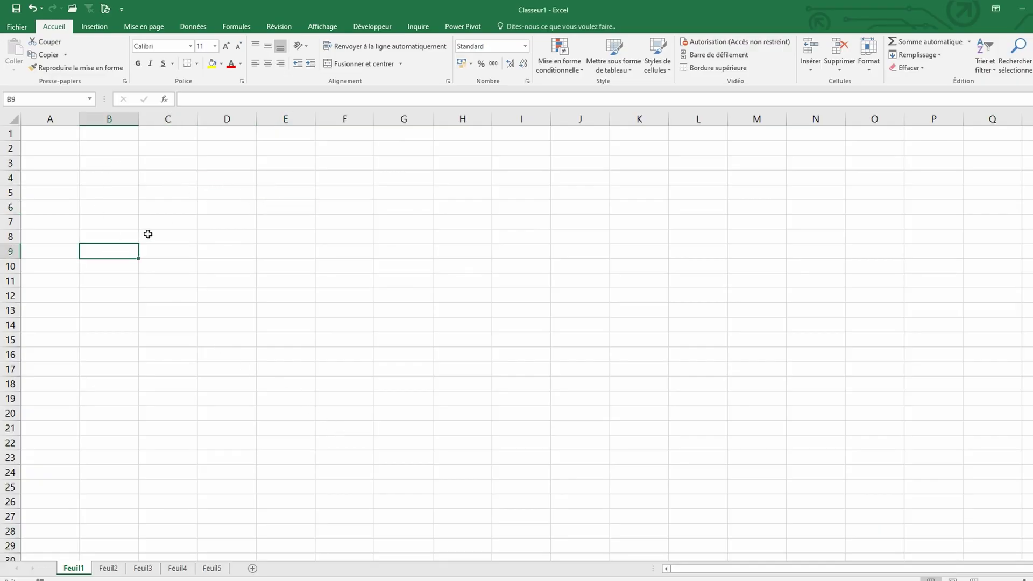
click(126, 163)
drag(126, 163, 226, 225)
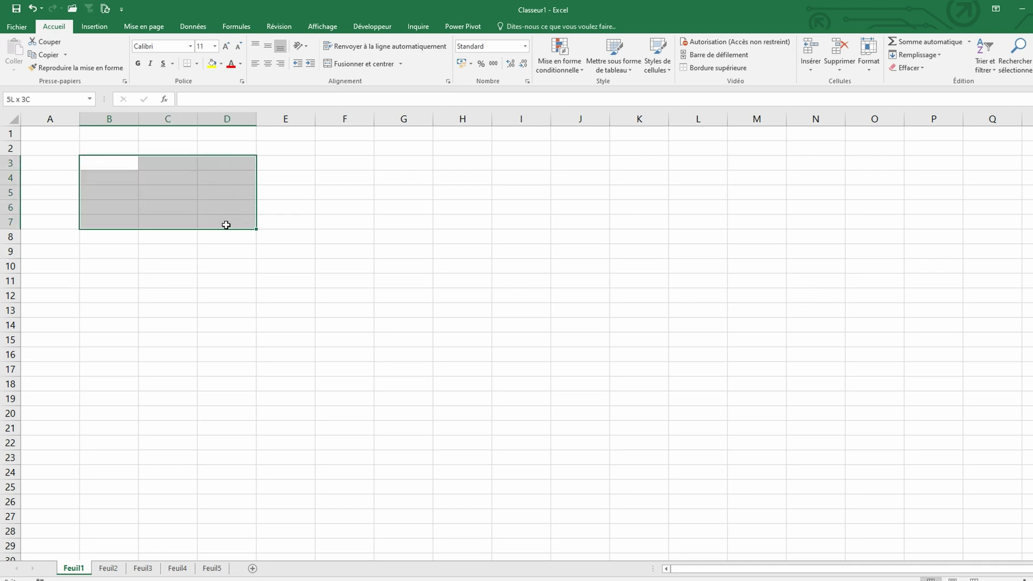
Step: Move the active cell around with the arrow keys, ending near C9
click(194, 183)
key(Right)
key(Right)
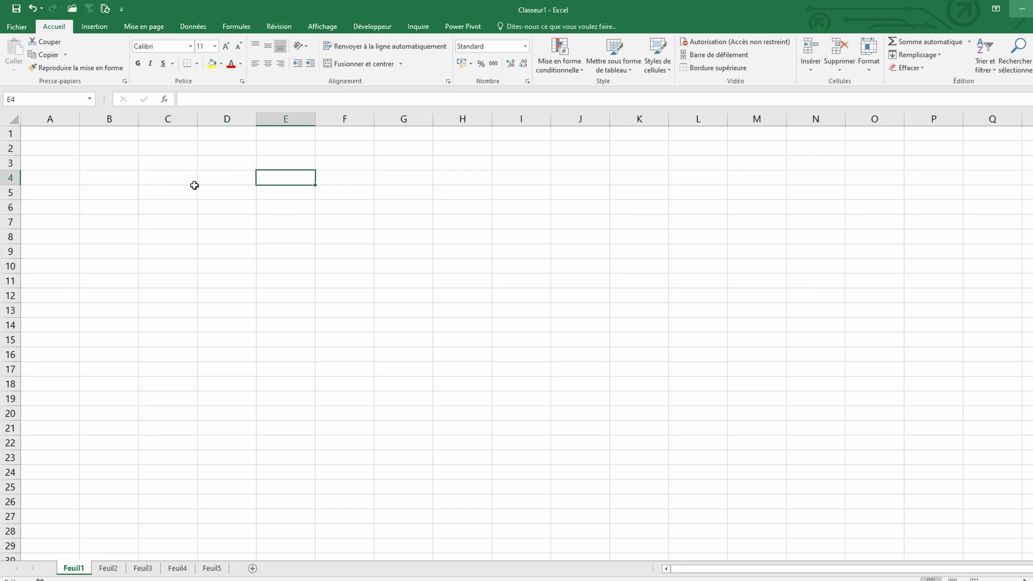
key(Down)
key(Down)
key(Down)
key(Down)
key(Left)
key(Left)
key(Down)
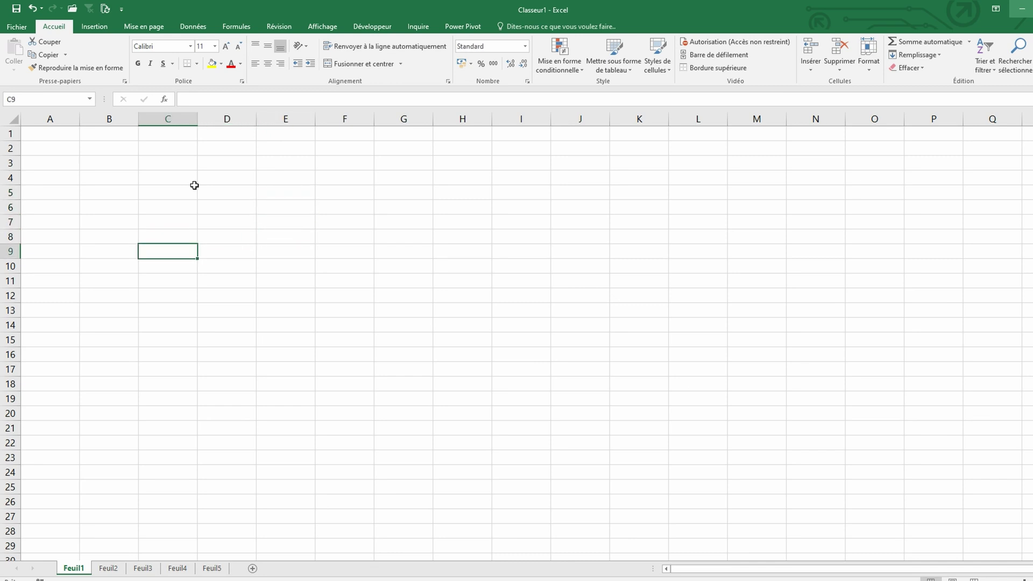
Step: Extend the selection from C9 with Shift+arrow keys, adjusting it up, right and down
key(shift+Up)
key(shift+Up)
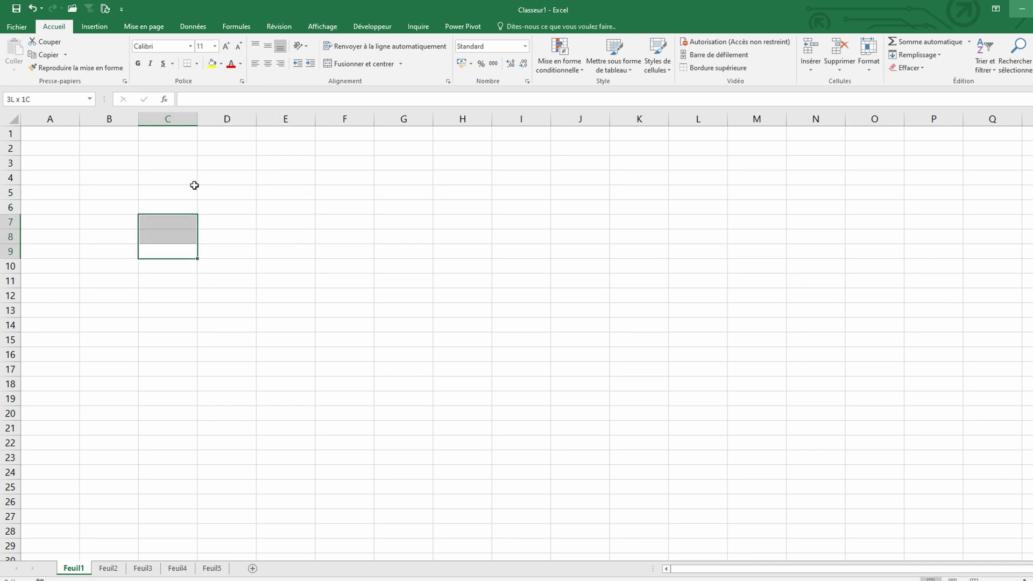
key(shift+Up)
key(shift+Up)
key(shift+Up)
key(shift+Right)
key(shift+Right)
key(shift+Right)
key(shift+Right)
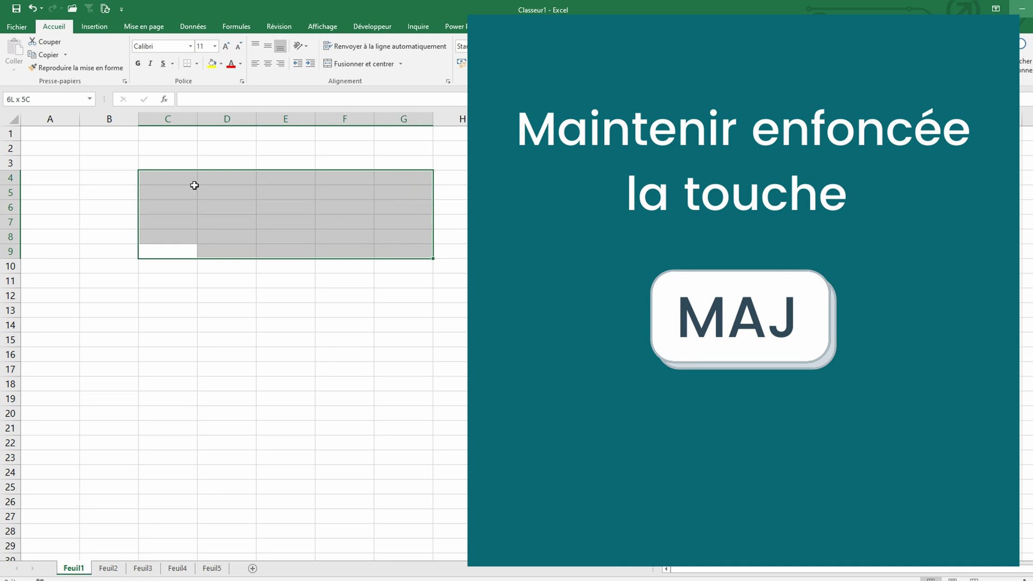
key(shift+Down)
key(shift+Down)
key(shift+Down)
key(shift+Down)
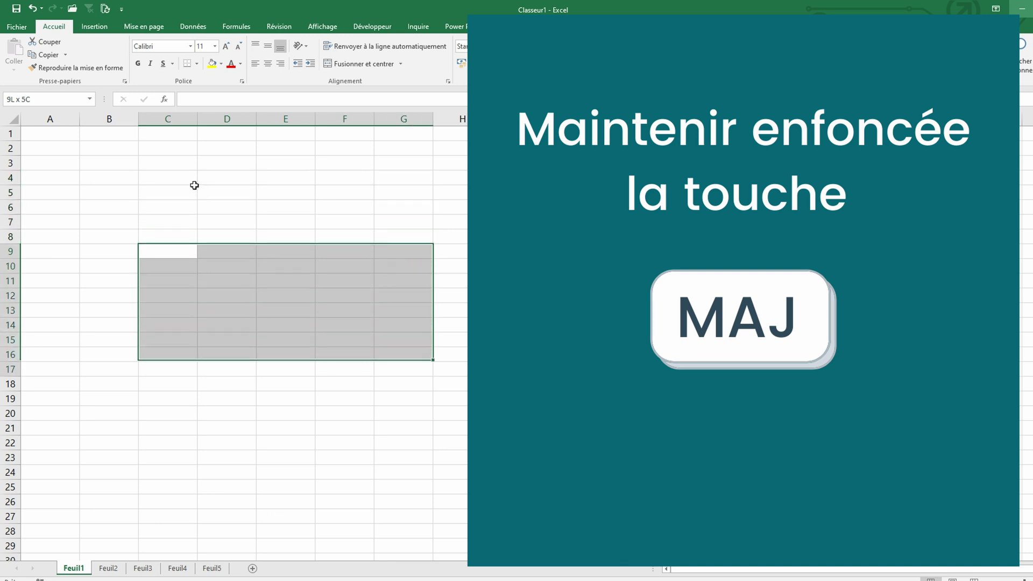
key(shift+Down)
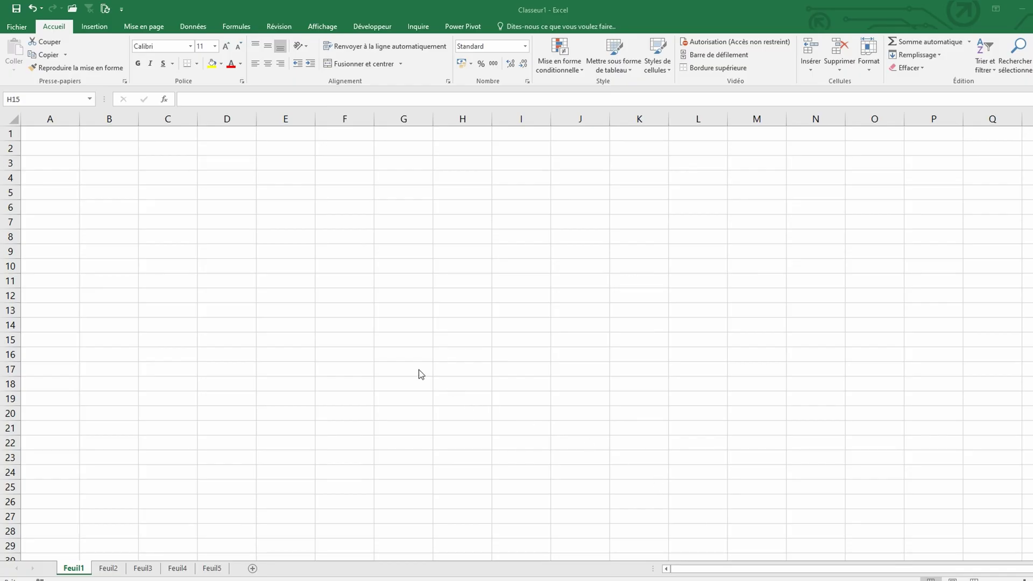
Step: Select entire row 9, then use Shift+Space from E12 to select rows 12–13
click(11, 251)
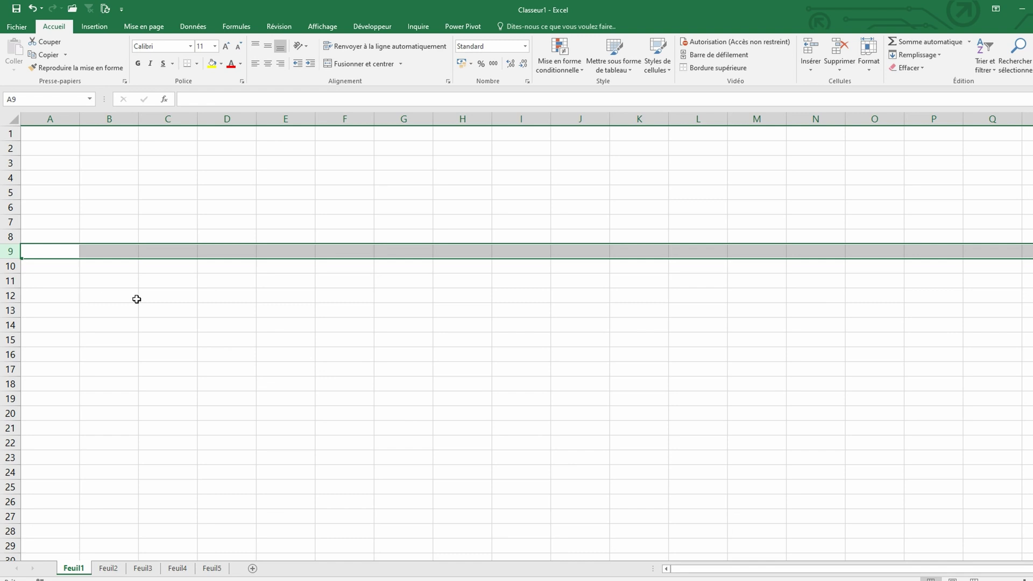
click(269, 299)
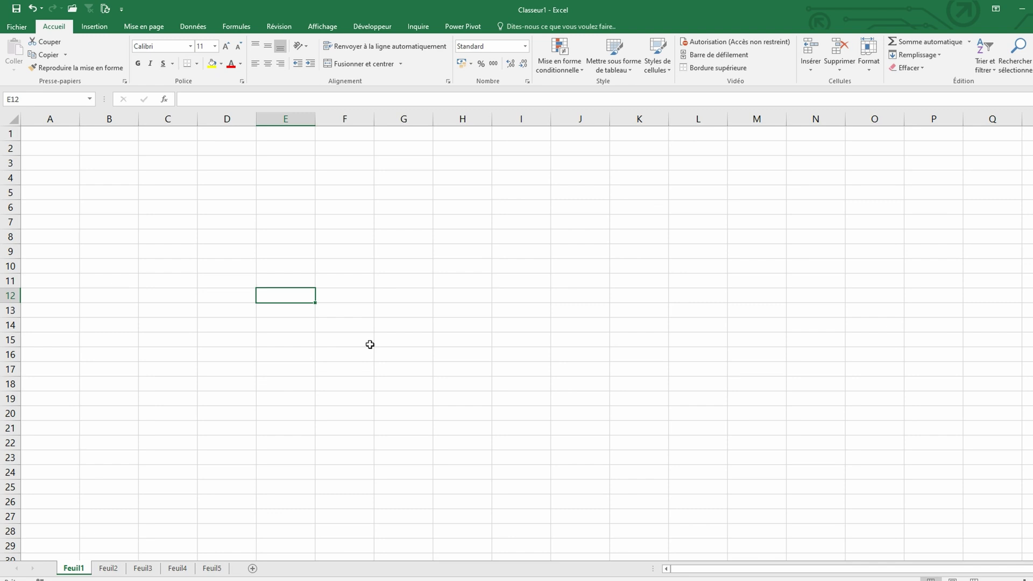
key(shift+space)
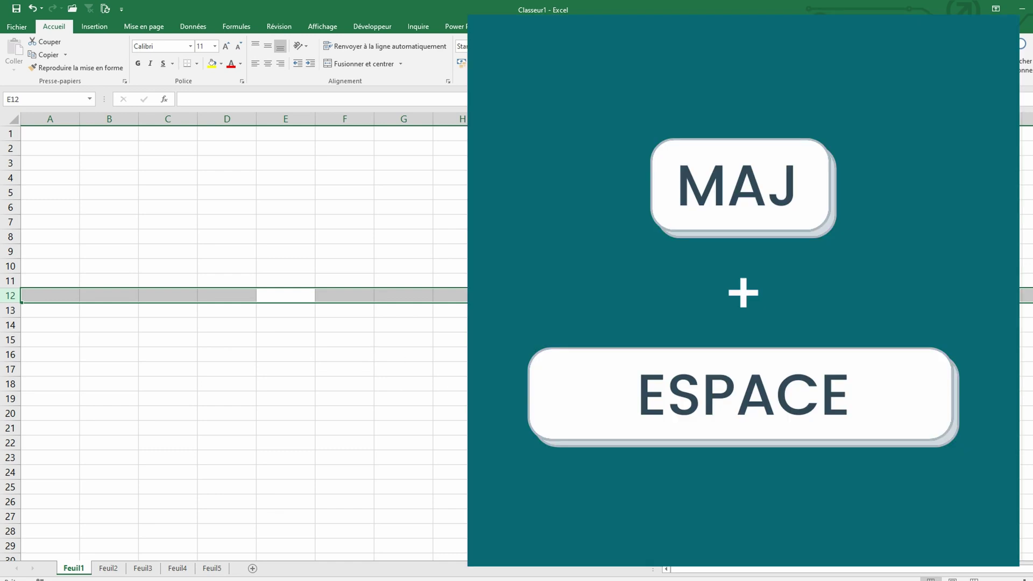
key(shift+Down)
key(shift+Down)
key(shift+Down)
key(shift+Up)
key(shift+Up)
key(shift+Up)
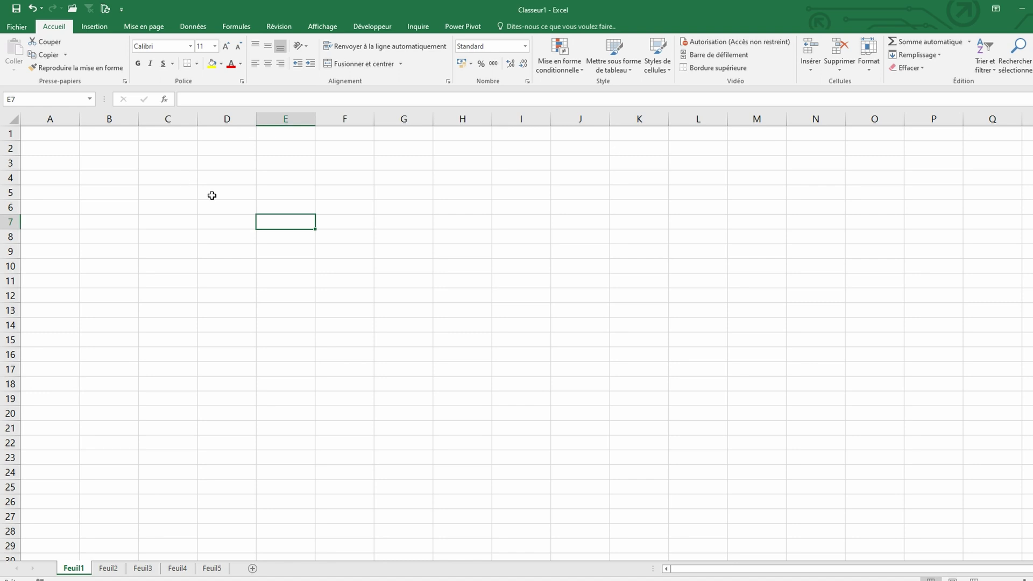
Step: Select column D, then use Ctrl+Space from C8 and Shift+arrows to select columns C:E
click(228, 119)
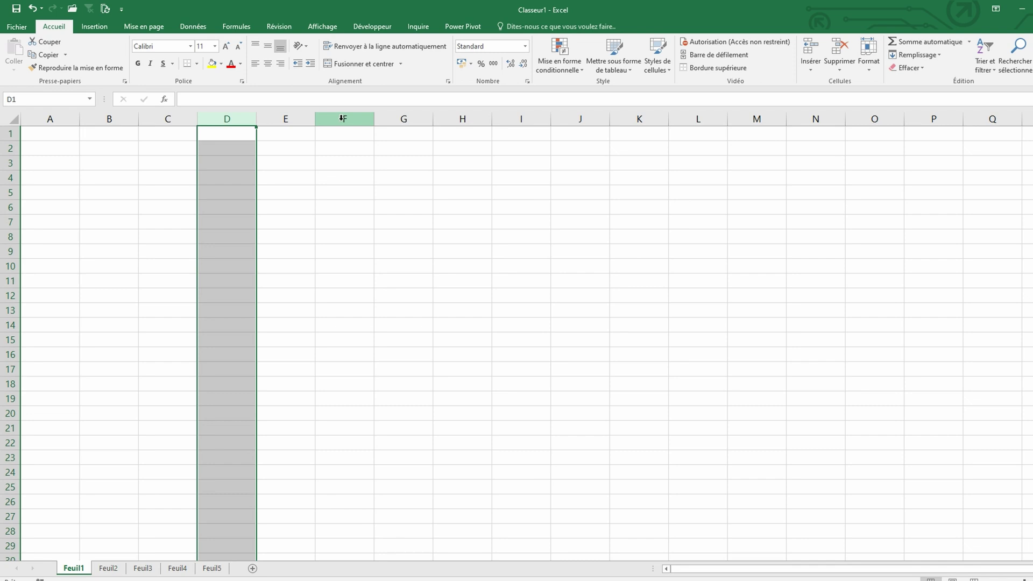
click(297, 236)
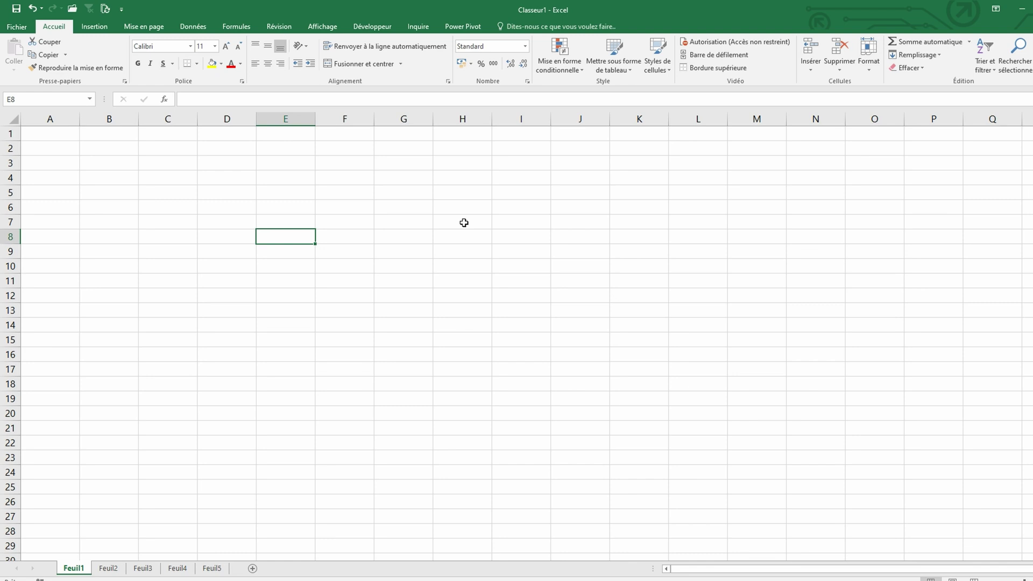
key(Left)
key(Left)
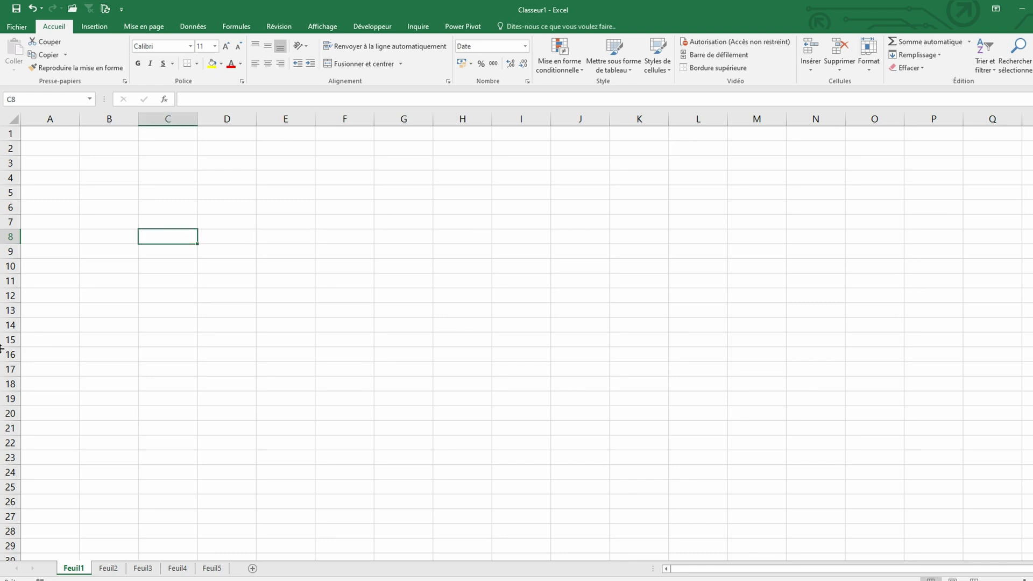
key(ctrl+space)
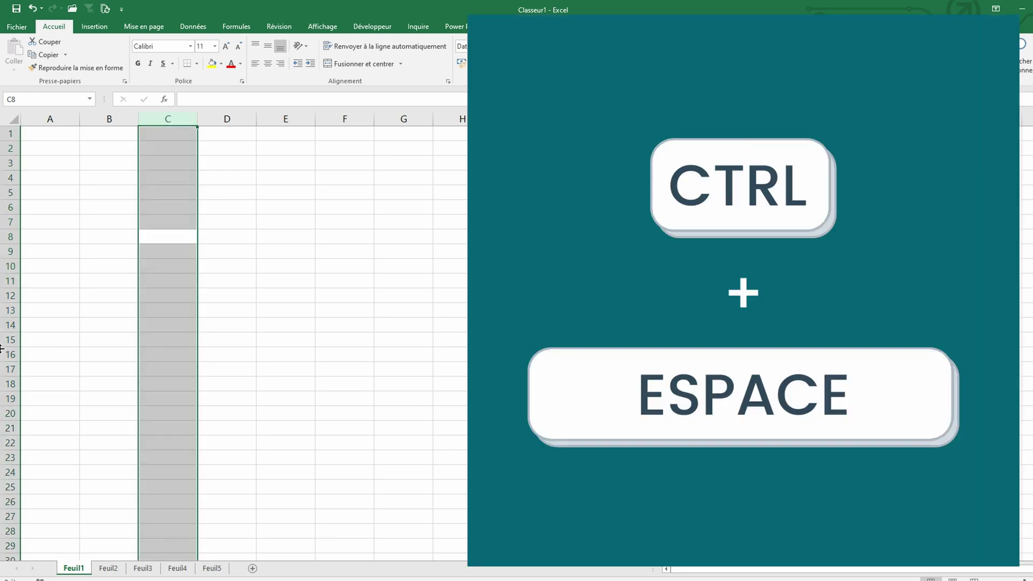
key(shift+Left)
key(shift+Left)
key(shift+Right)
key(shift+Right)
key(shift+Right)
key(shift+Right)
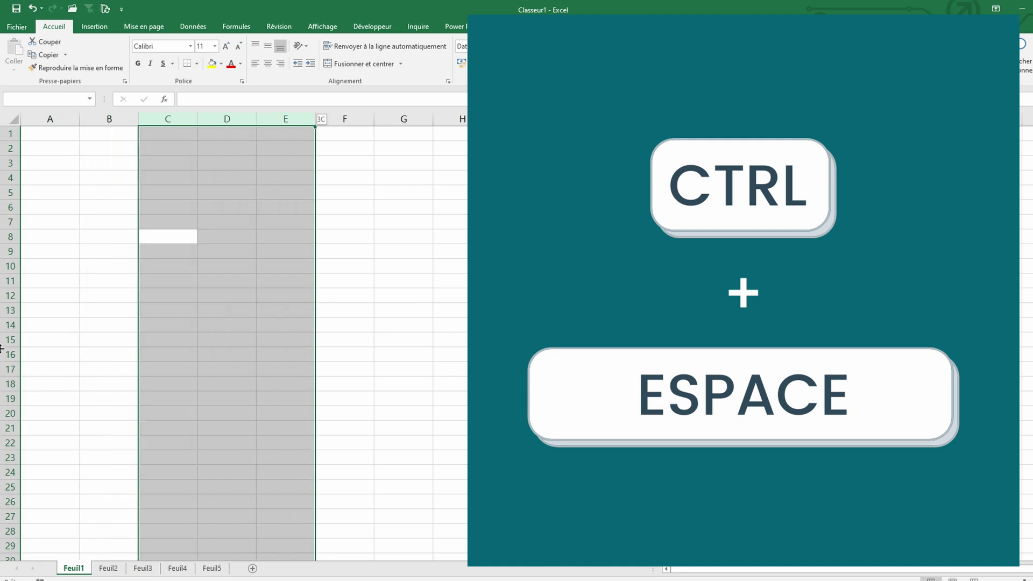
key(shift+Left)
key(shift+Left)
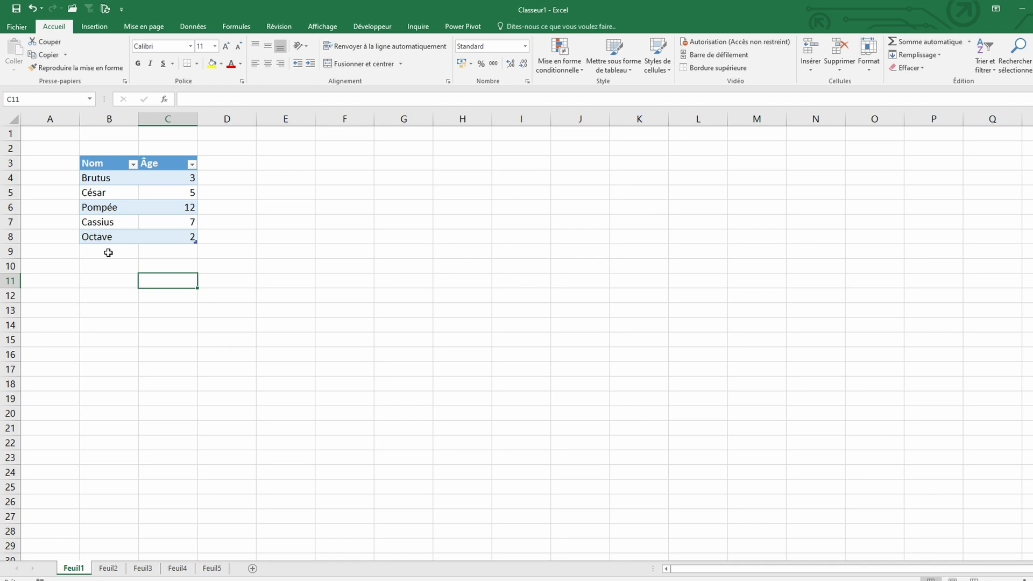
drag(102, 237, 175, 161)
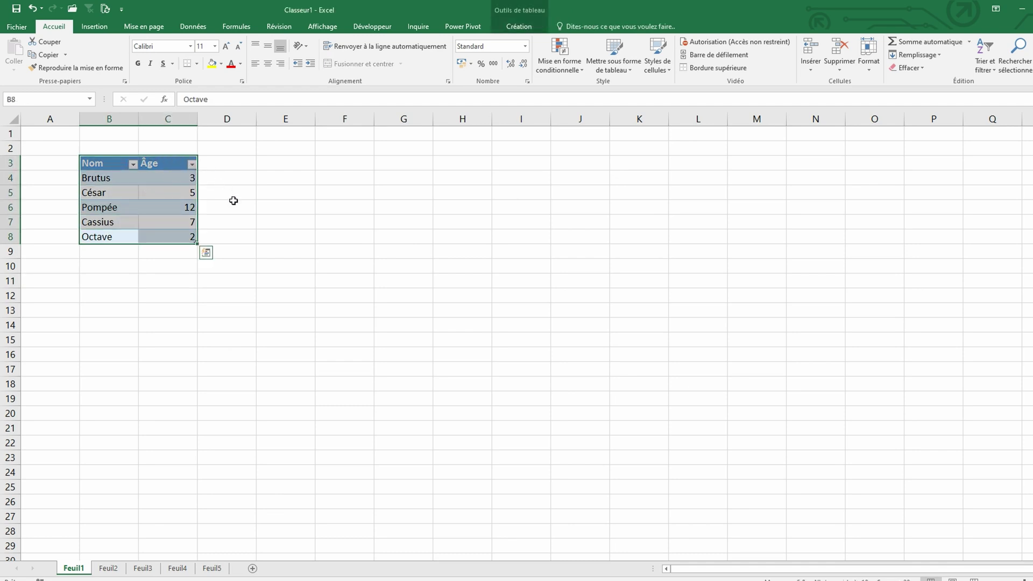
click(117, 238)
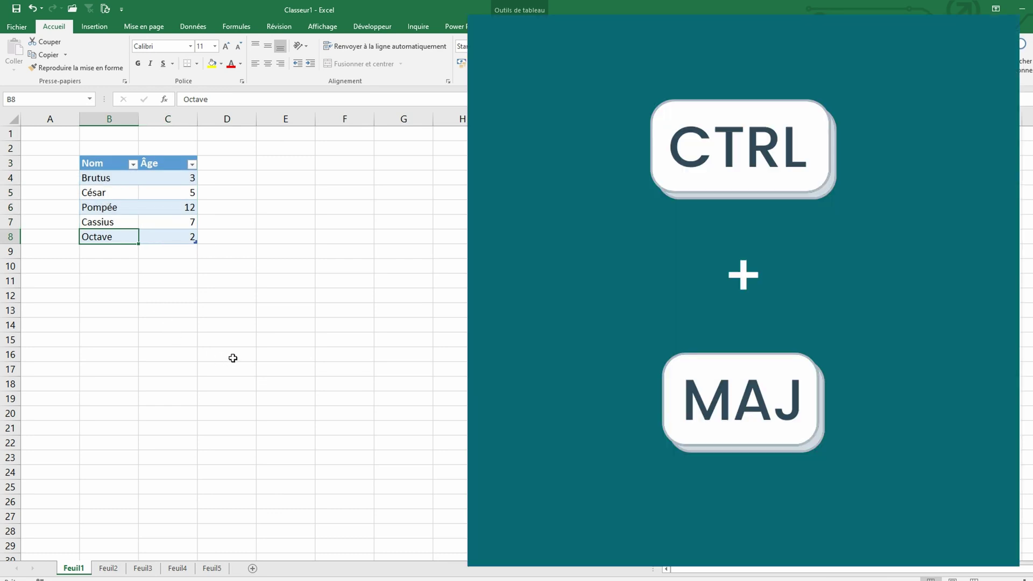
key(ctrl+shift+Up)
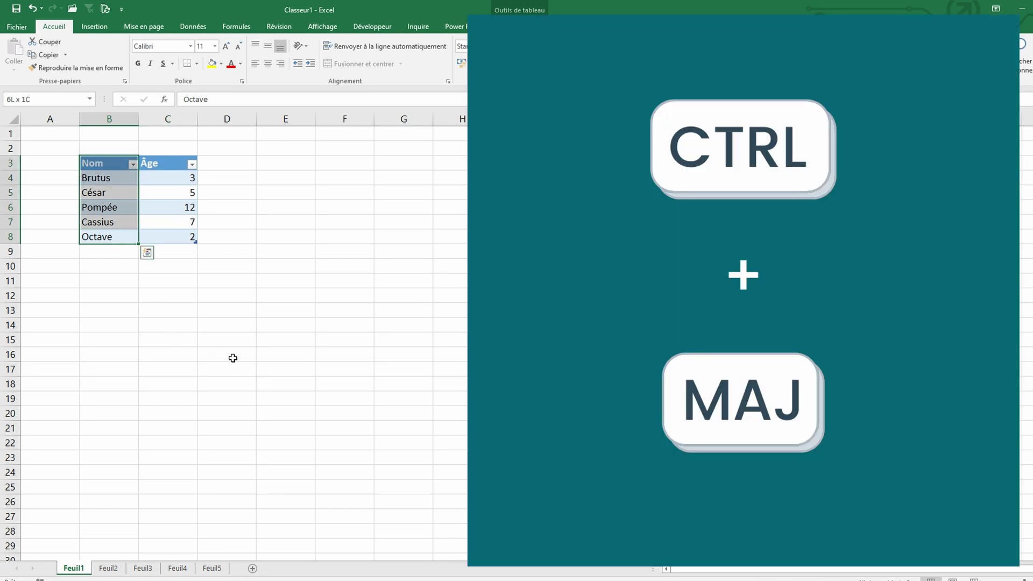
key(ctrl+shift+Right)
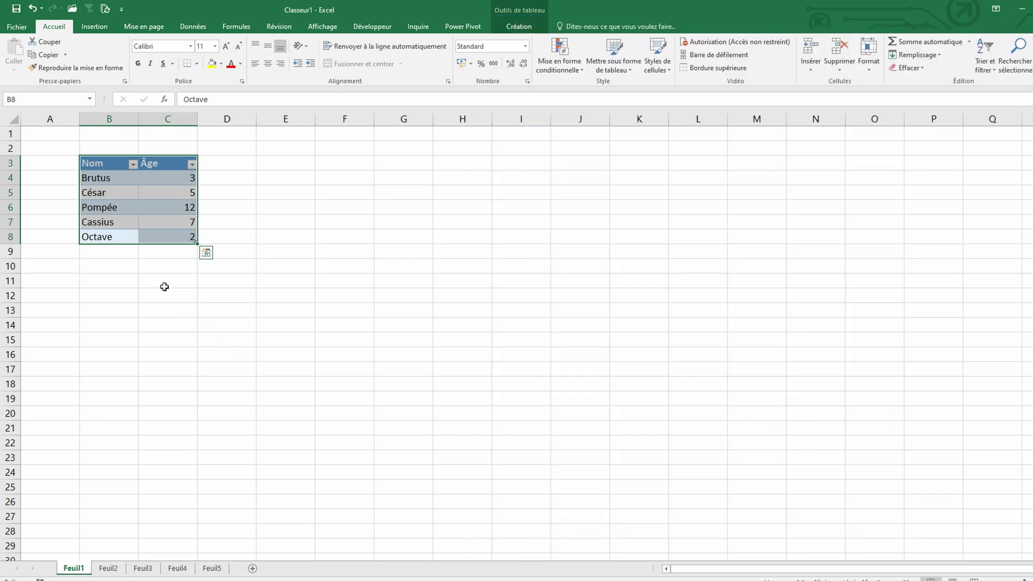
click(165, 281)
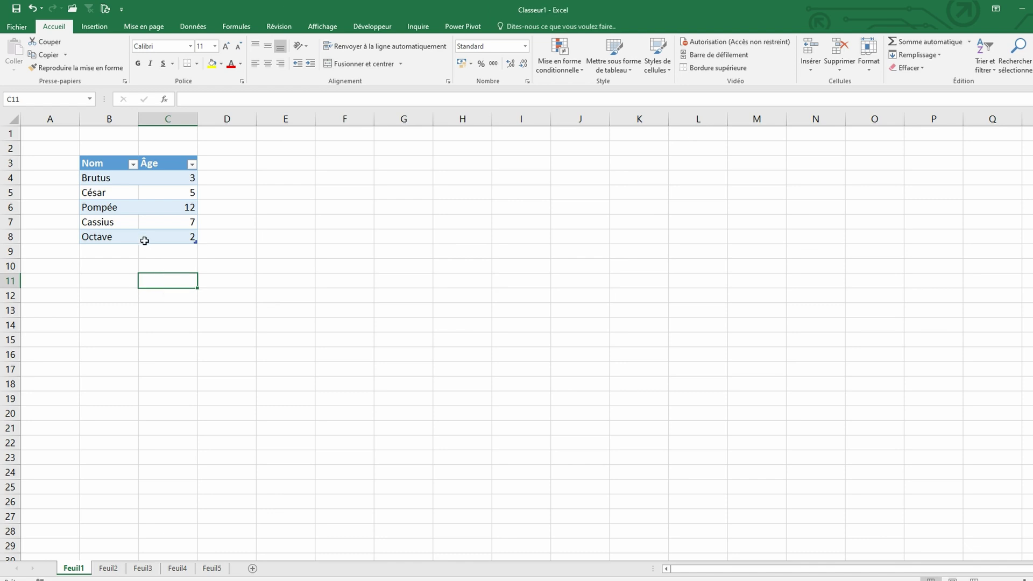
click(89, 99)
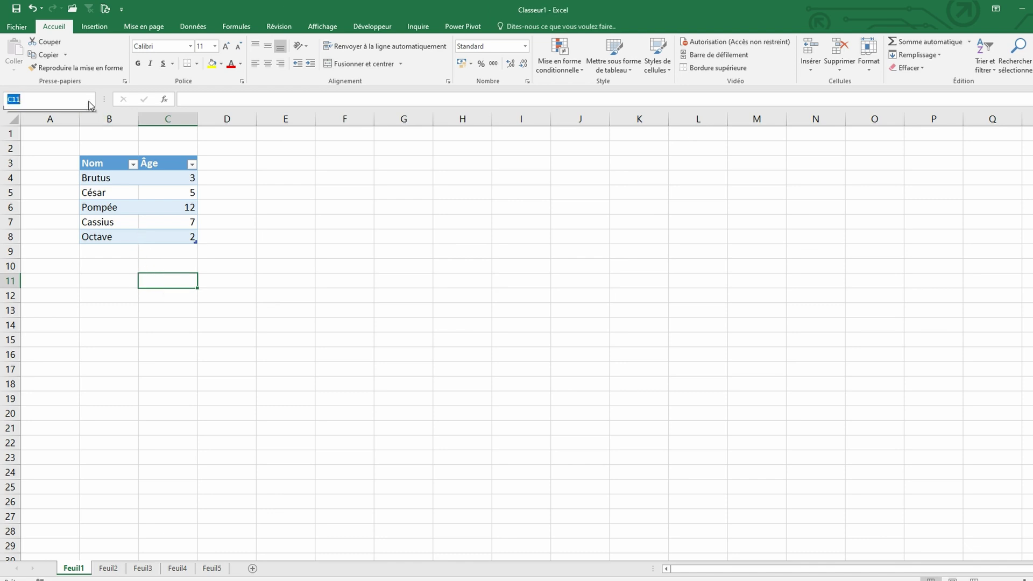
click(78, 113)
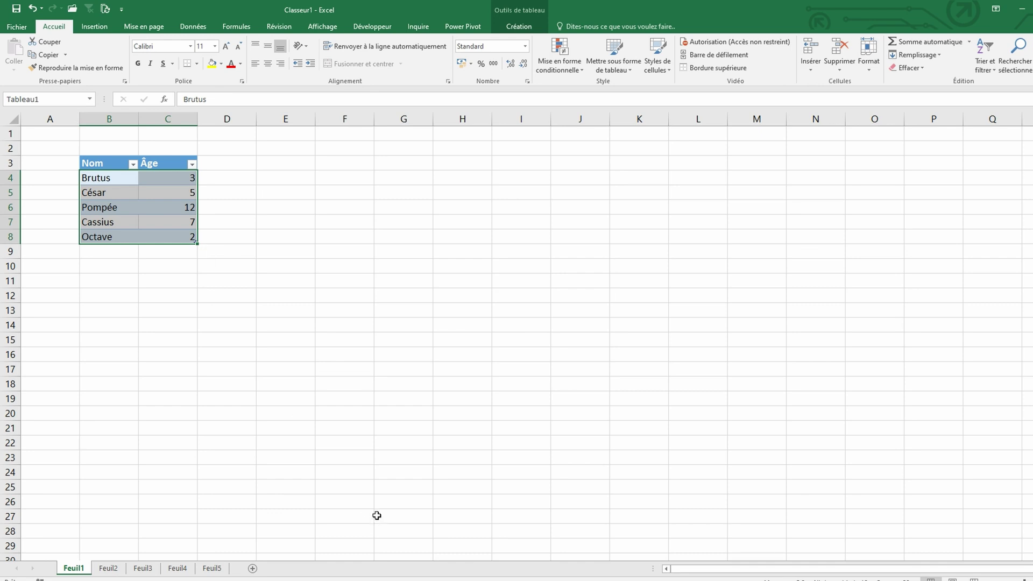
click(166, 211)
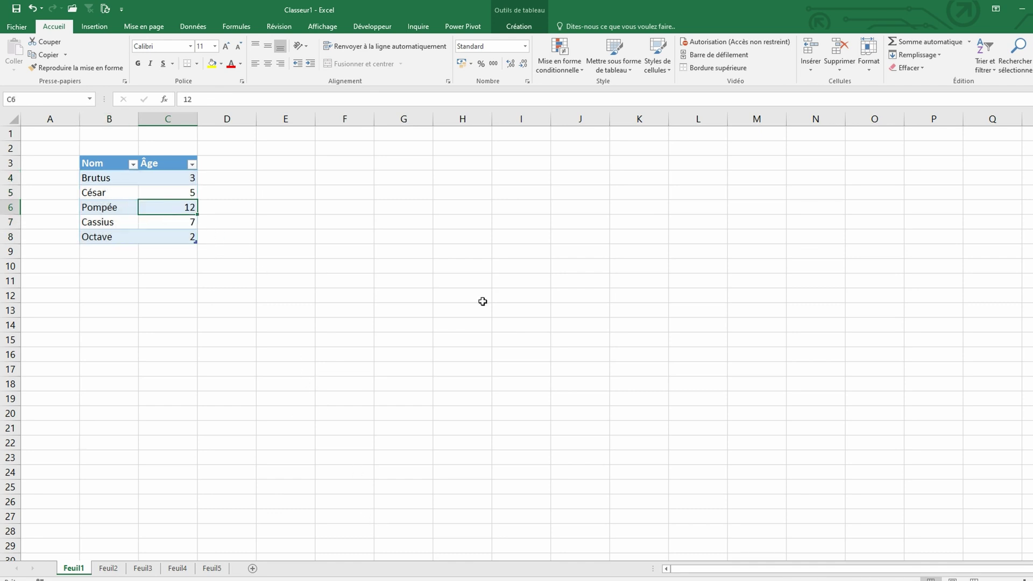
key(ctrl+a)
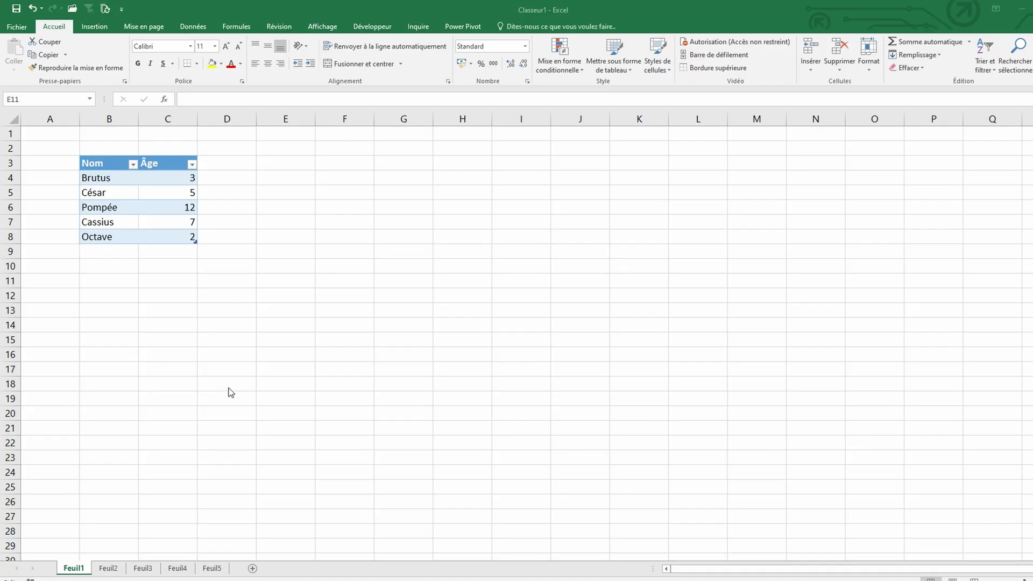
Step: Select the whole sheet with the Select All corner, deselect, then reselect it with Ctrl+A
click(15, 121)
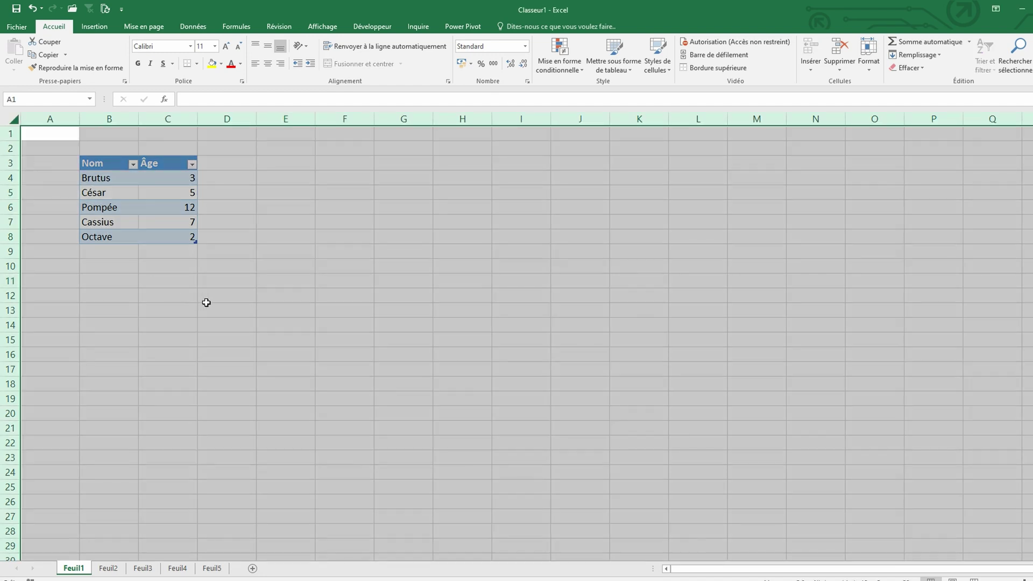
click(310, 254)
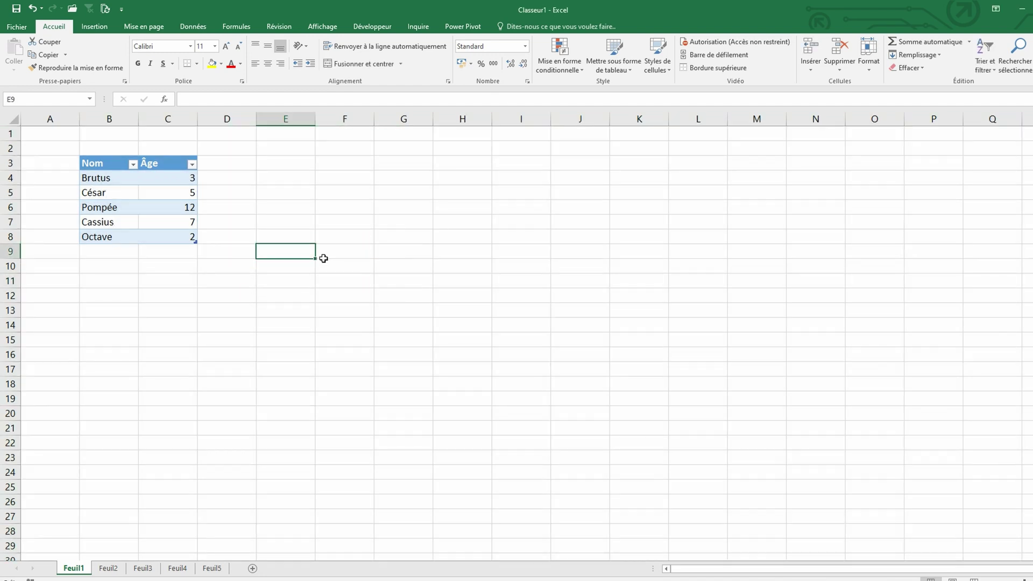
key(ctrl+a)
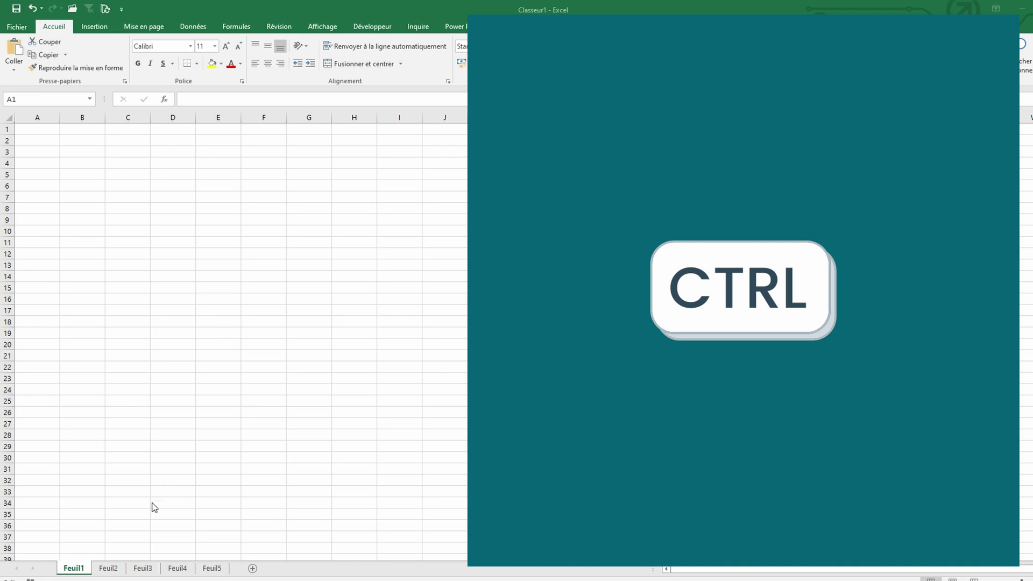
Step: Group Feuil2, Feuil3 and Feuil4 together with Feuil1
ctrl+click(114, 569)
ctrl+click(139, 569)
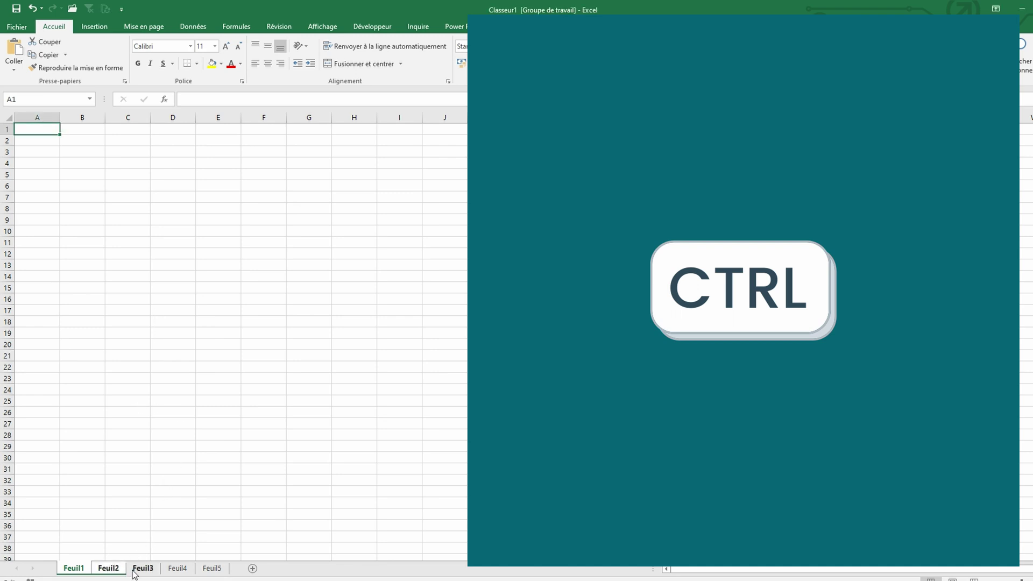
ctrl+click(174, 569)
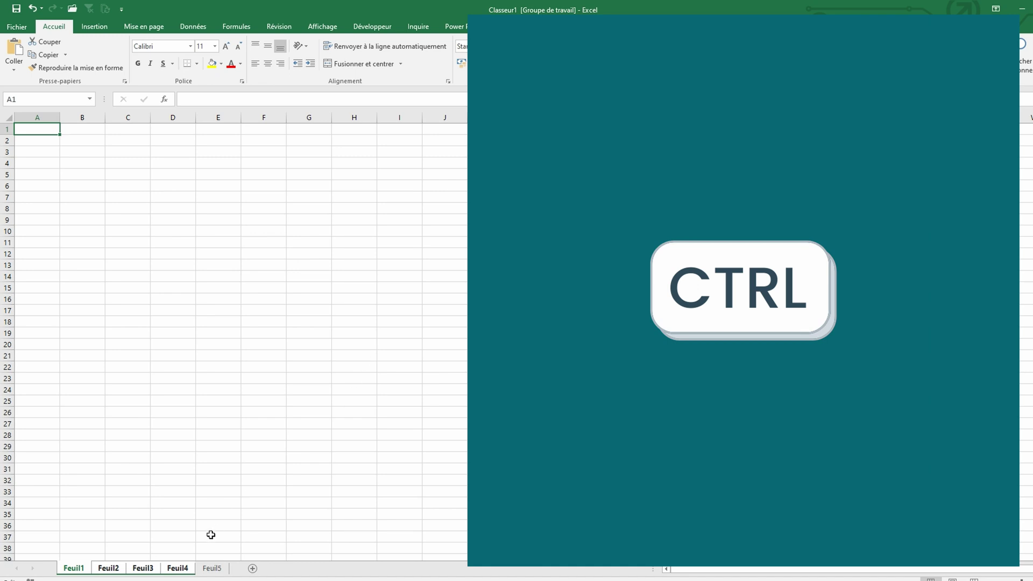
Step: Remove Feuil3 from the group, leaving Feuil1, Feuil2 and Feuil4 grouped with Feuil4 active
ctrl+click(176, 569)
ctrl+click(153, 569)
ctrl+click(180, 570)
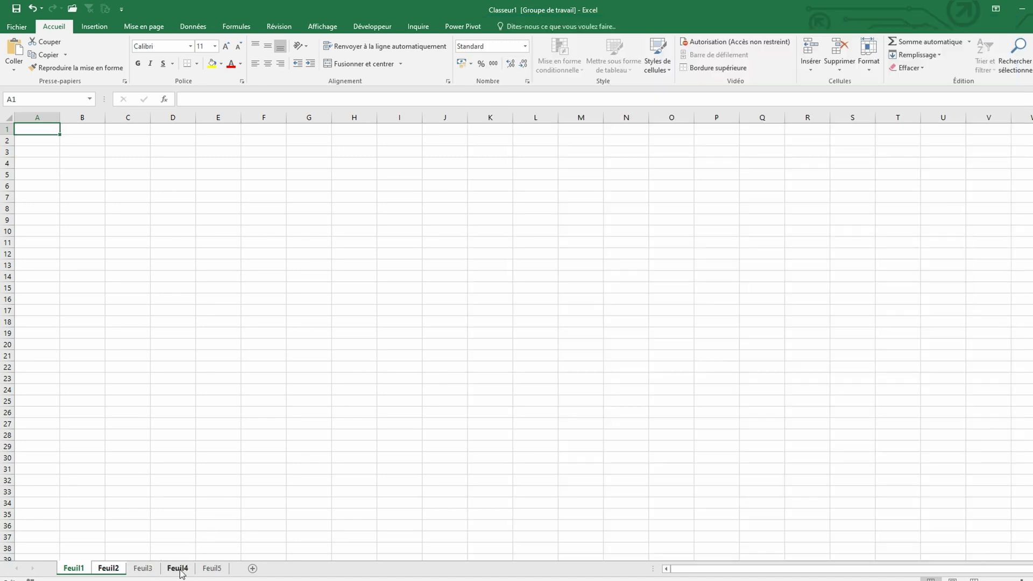
click(180, 570)
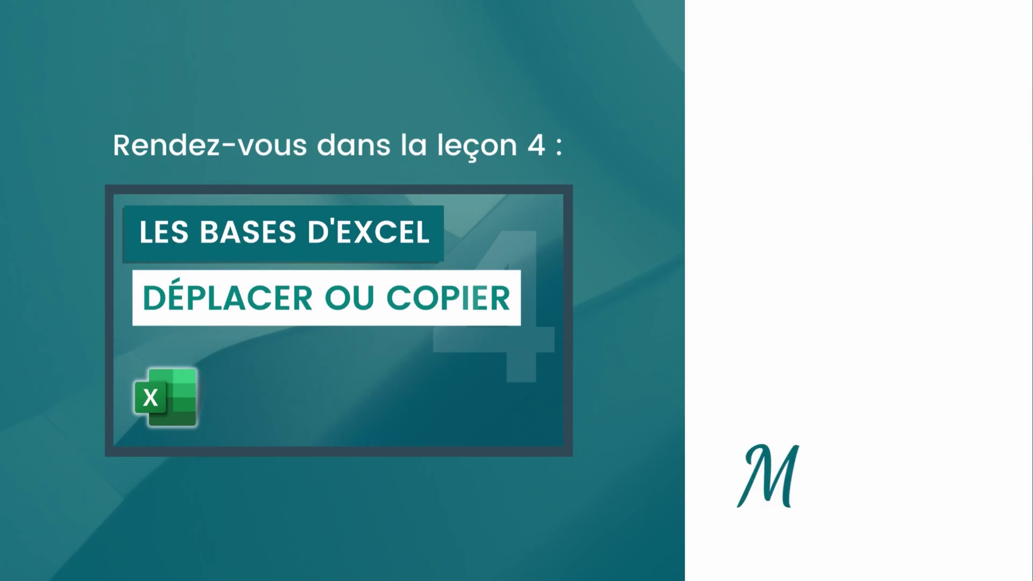